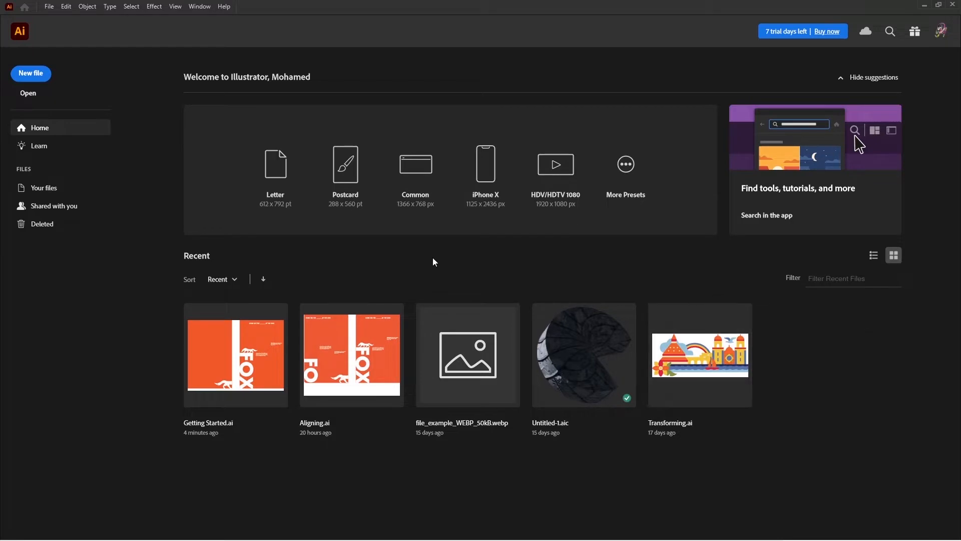
Open the Getting Started file from the Exercize files folder.
{"action": "left_click", "coordinate": [49, 6]}
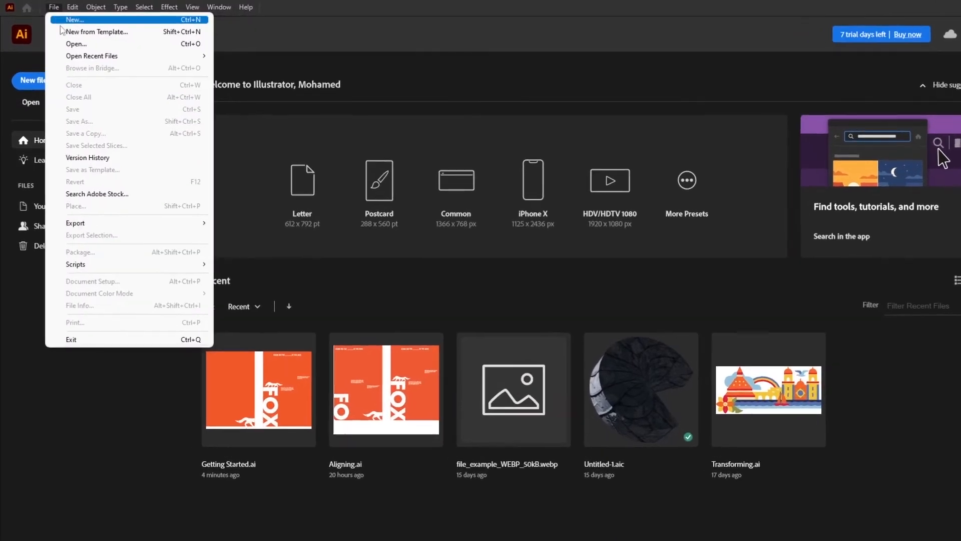
{"action": "left_click", "coordinate": [107, 47]}
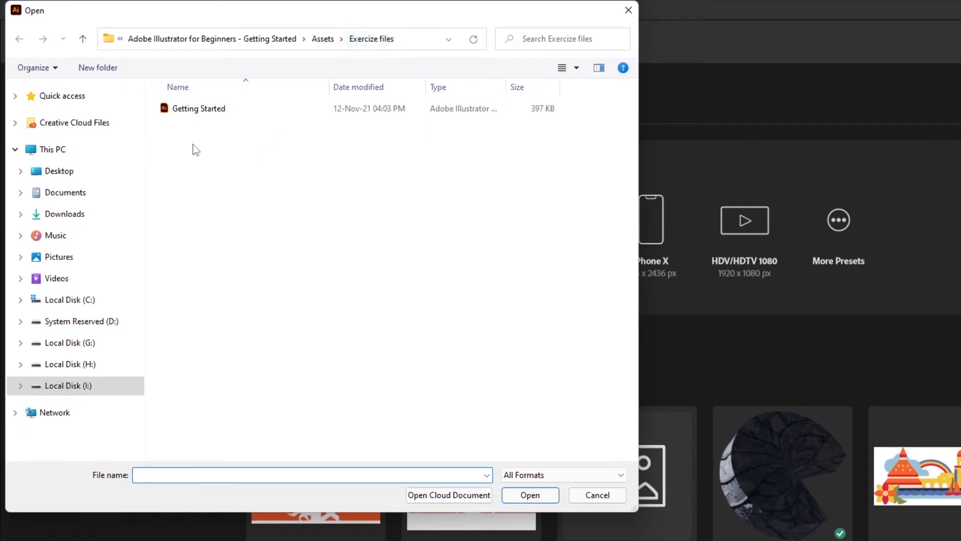
{"action": "left_click", "coordinate": [226, 112]}
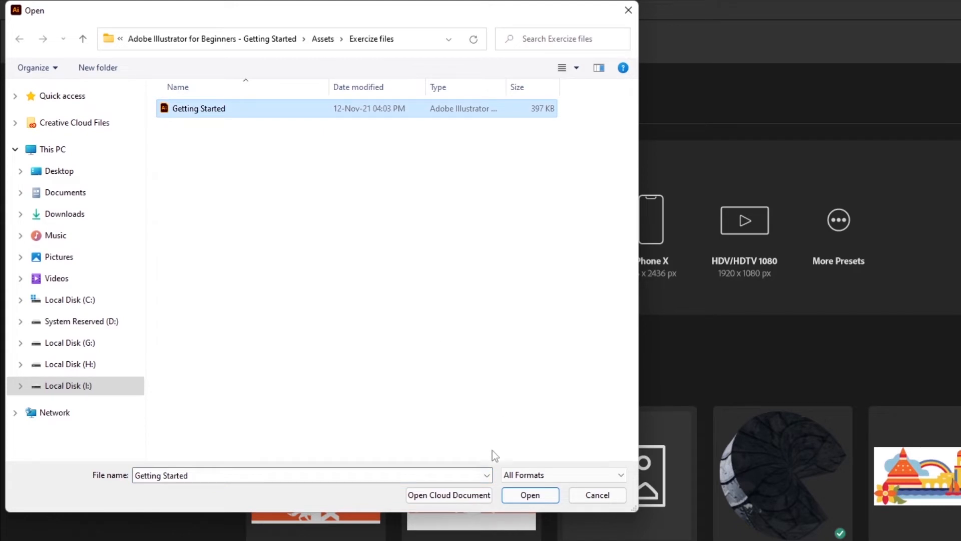
{"action": "left_click", "coordinate": [531, 494]}
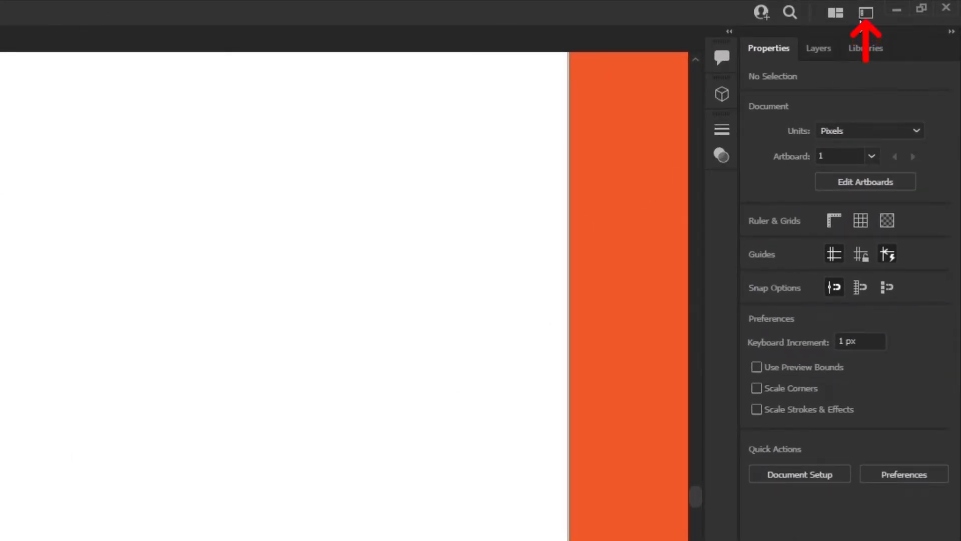
Switch the workspace to Essentials.
{"action": "left_click", "coordinate": [866, 12]}
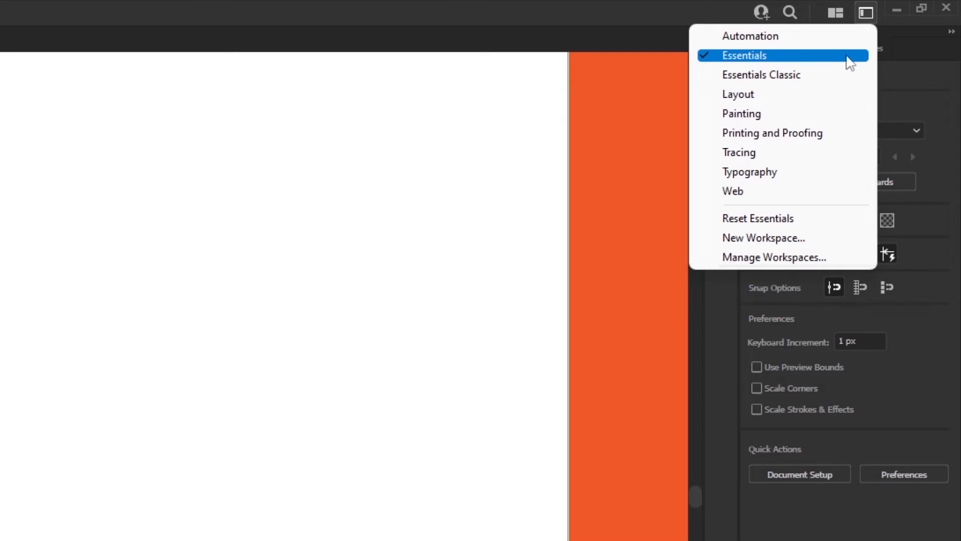
{"action": "left_click", "coordinate": [726, 59]}
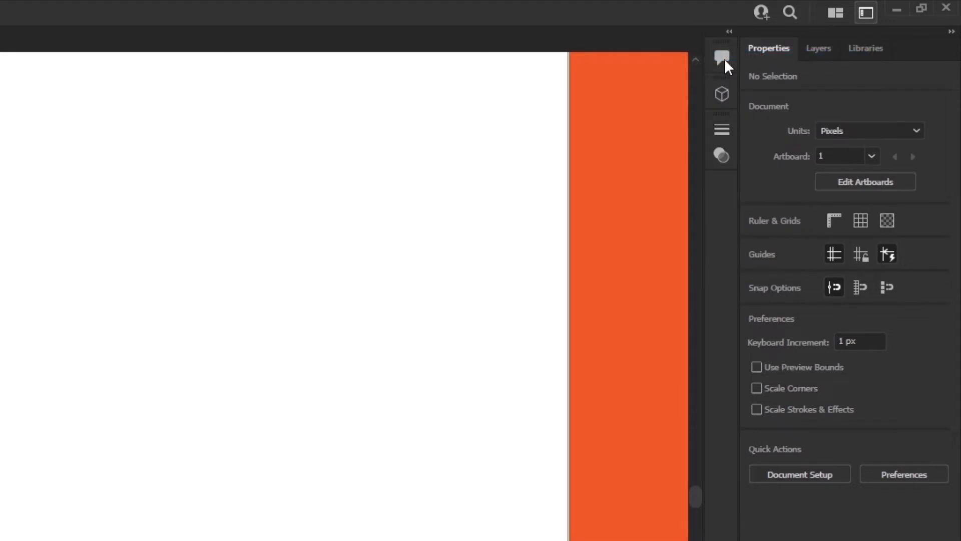
{"action": "left_click", "coordinate": [865, 12]}
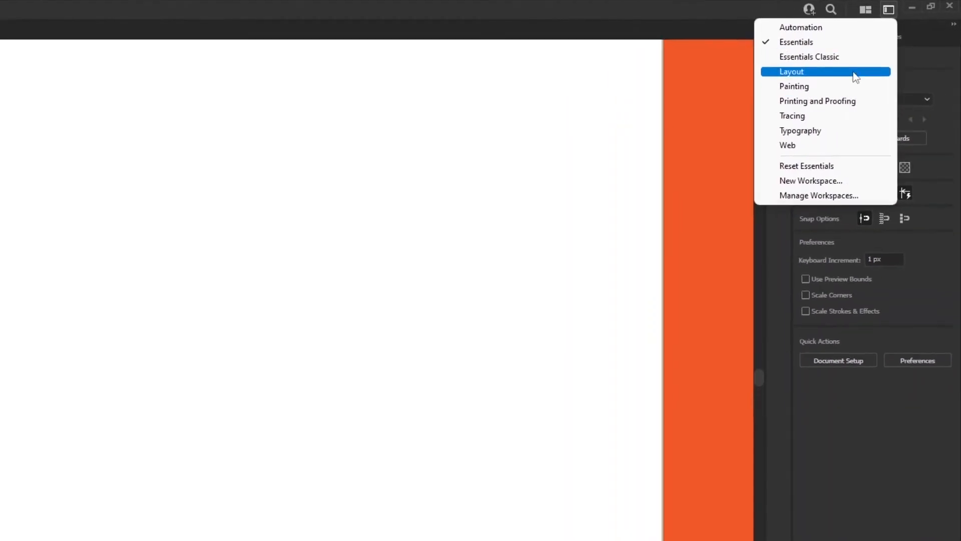
{"action": "left_click", "coordinate": [887, 125]}
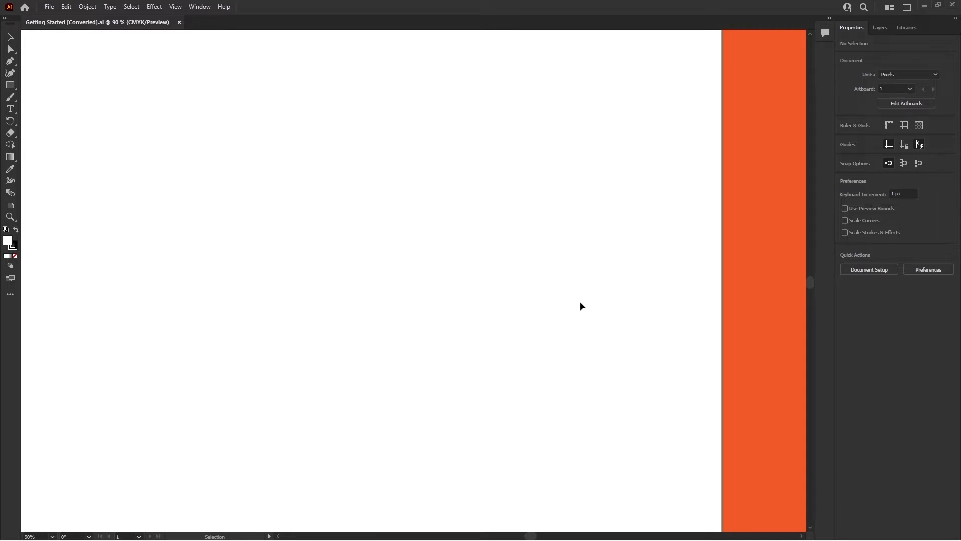
Set the Lorem ipsum text's font size to 72 pt.
{"action": "key", "text": "a"}
{"action": "key", "text": "ctrl+equal"}
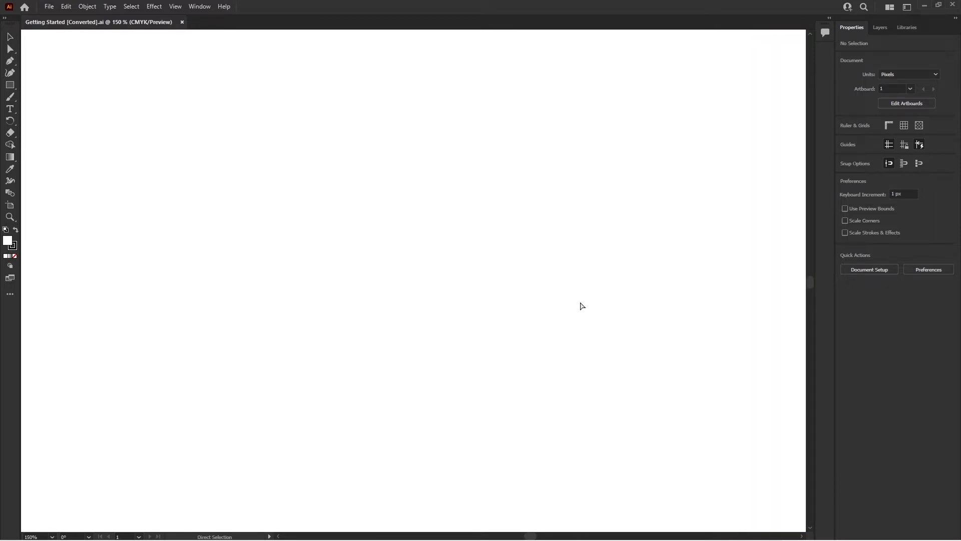
{"action": "key", "text": "ctrl+minus"}
{"action": "key", "text": "ctrl+minus"}
{"action": "key", "text": "ctrl+minus"}
{"action": "key", "text": "ctrl+minus"}
{"action": "key", "text": "v"}
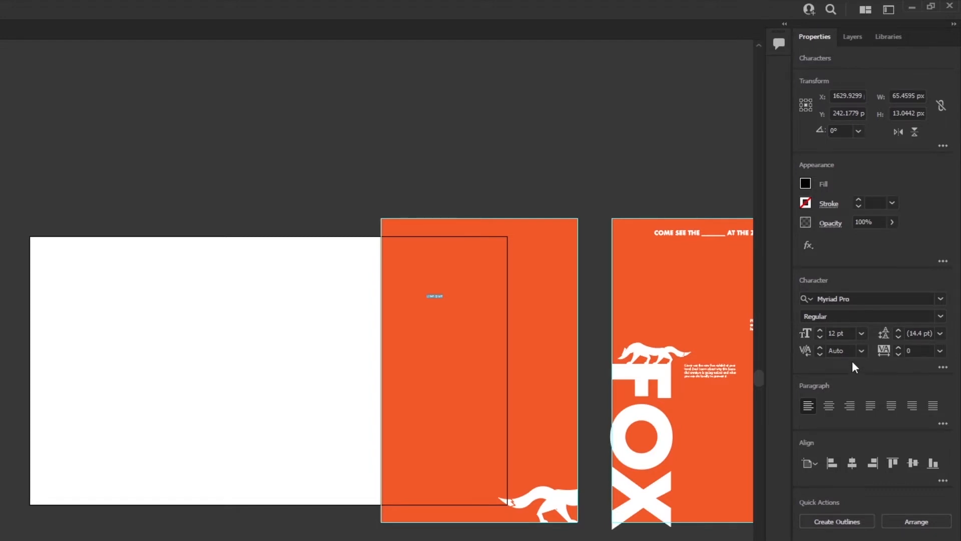
{"action": "left_click", "coordinate": [869, 311]}
{"action": "left_click", "coordinate": [899, 534]}
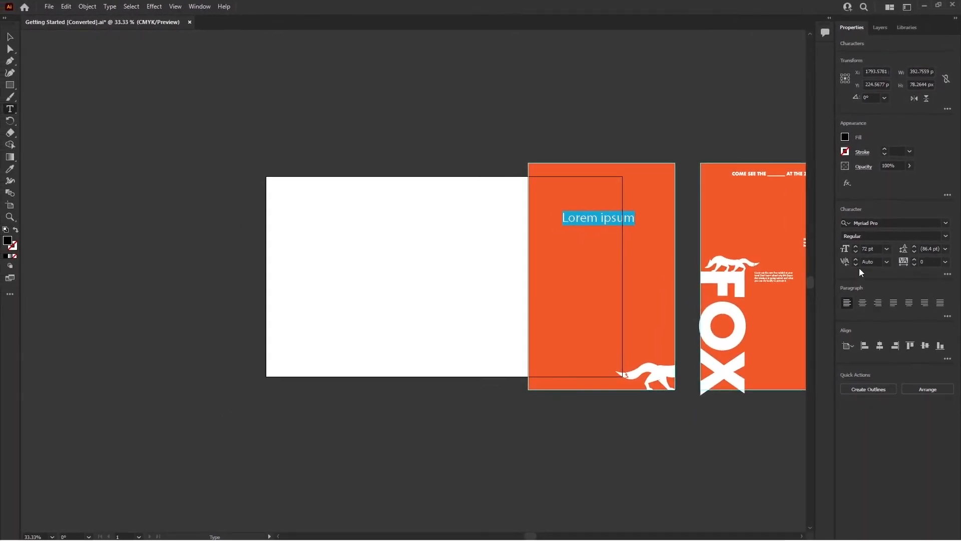
Open the Character panel, reposition it over the canvas, and close it again.
{"action": "left_click", "coordinate": [199, 6]}
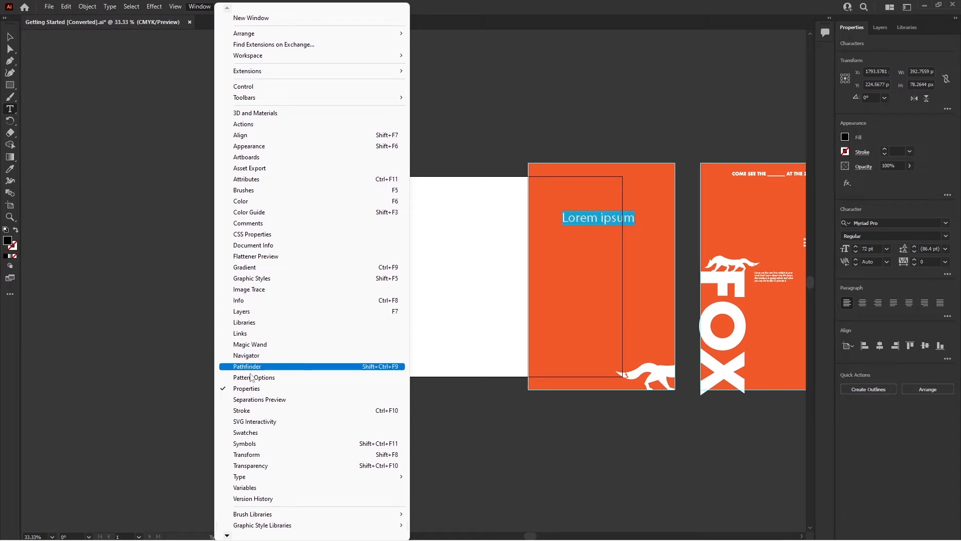
{"action": "mouse_move", "coordinate": [282, 478]}
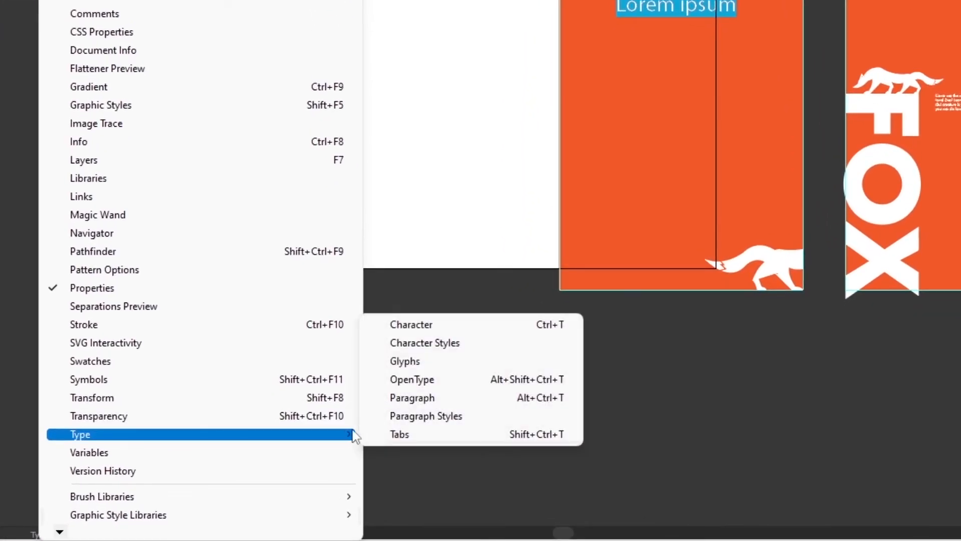
{"action": "left_click", "coordinate": [411, 325]}
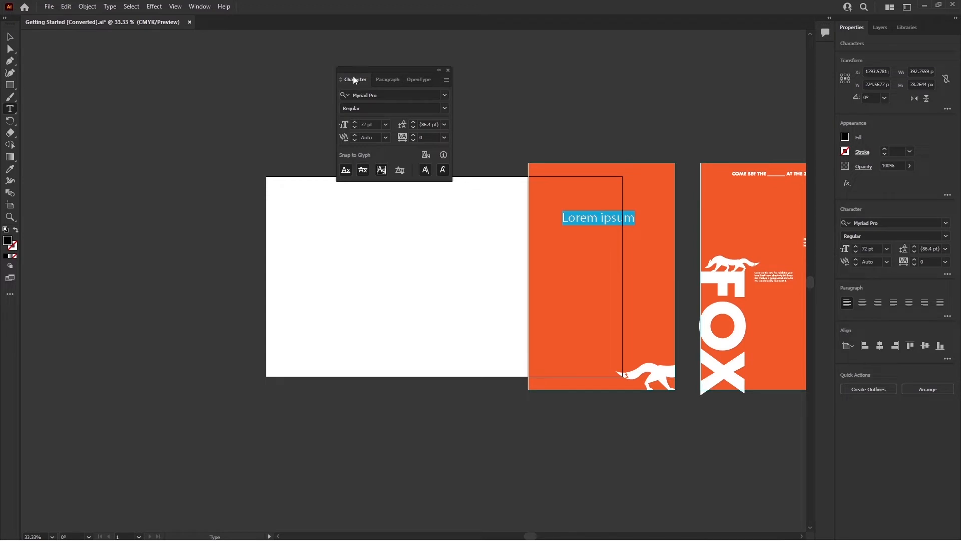
{"action": "left_click_drag", "start_coordinate": [357, 73], "coordinate": [350, 108]}
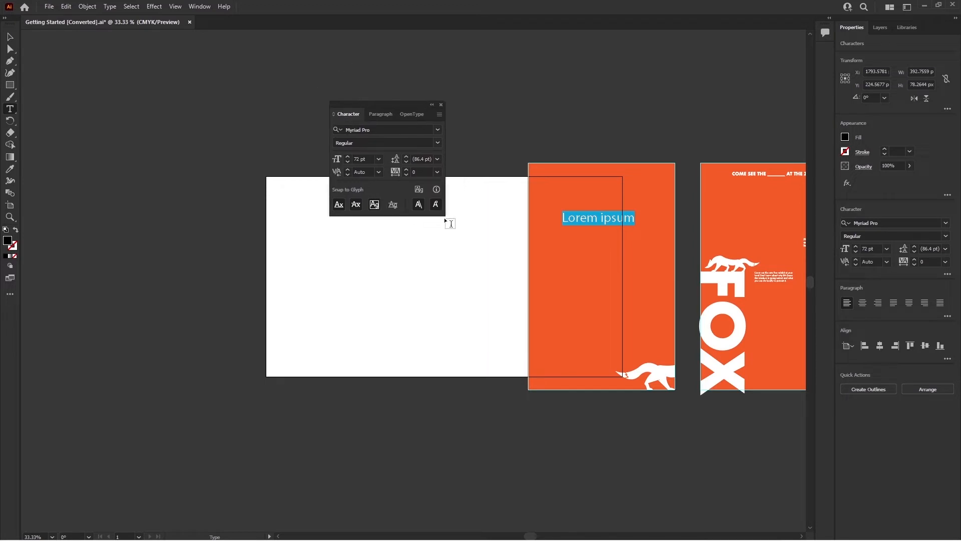
{"action": "left_click", "coordinate": [441, 105]}
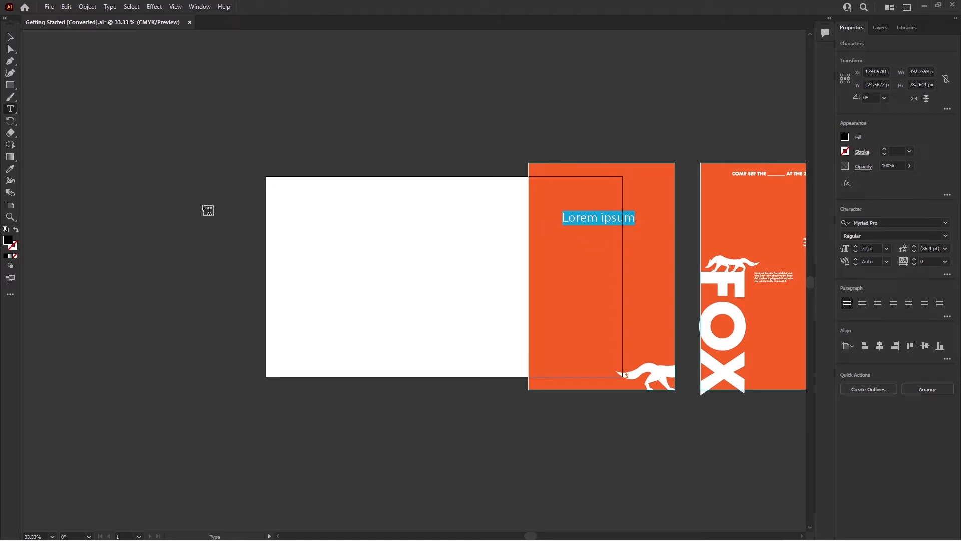
Select the Lorem ipsum text object and delete it.
{"action": "left_click", "coordinate": [10, 37]}
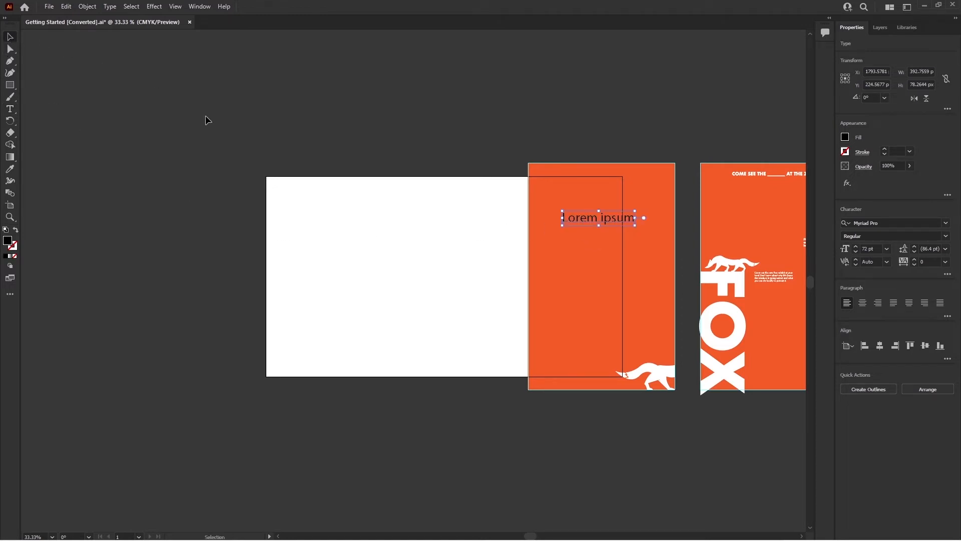
{"action": "key", "text": "Delete"}
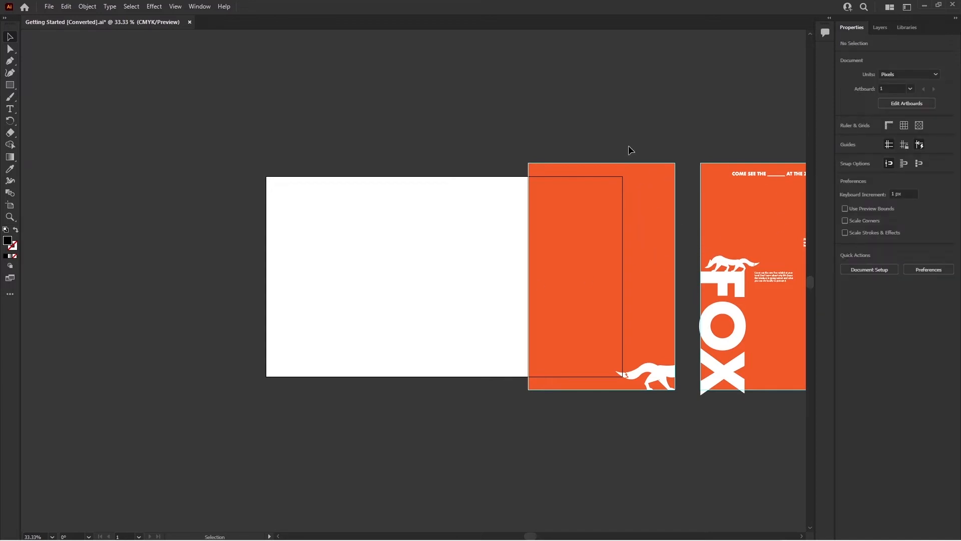
Reset the Essentials workspace.
{"action": "left_click", "coordinate": [907, 7]}
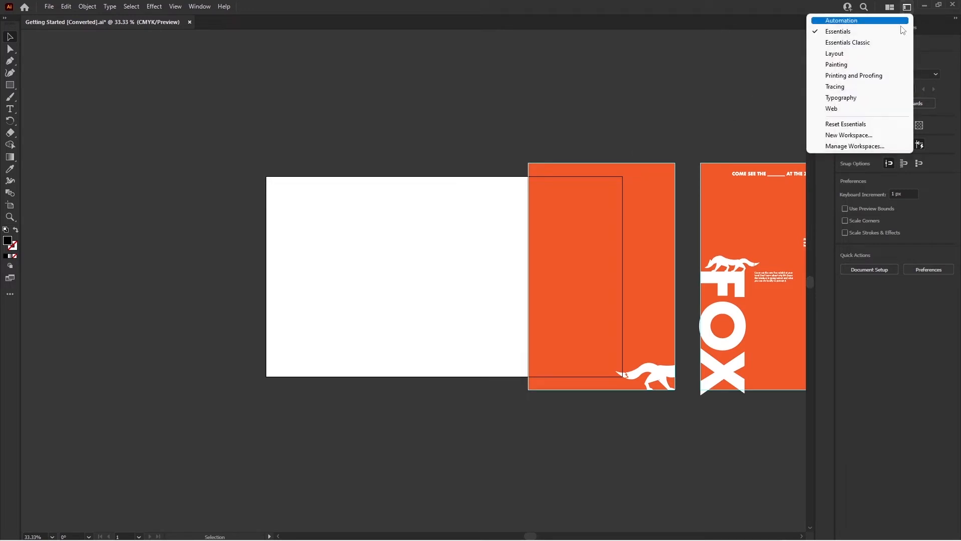
{"action": "left_click", "coordinate": [846, 124]}
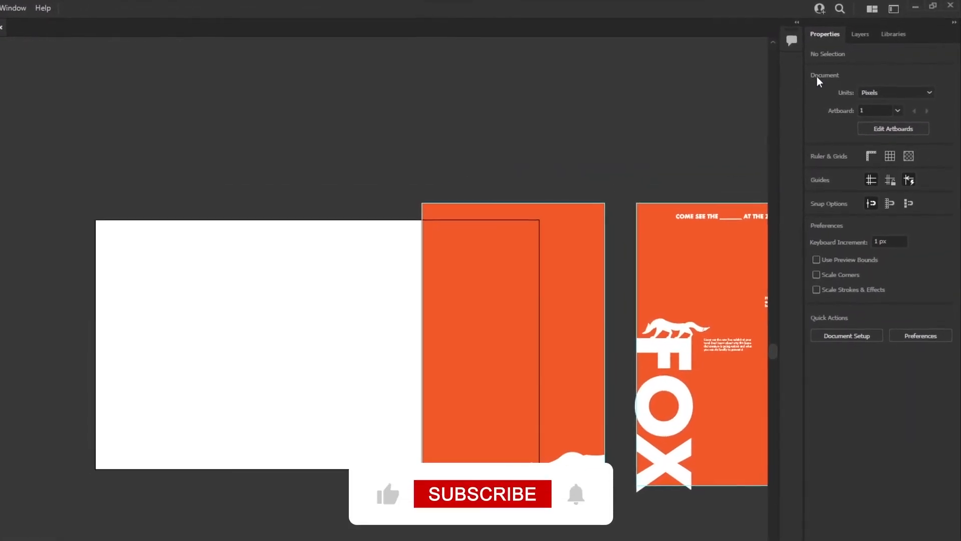
Examine the document units list and the properties of the FOX lettering group.
{"action": "left_click", "coordinate": [927, 95]}
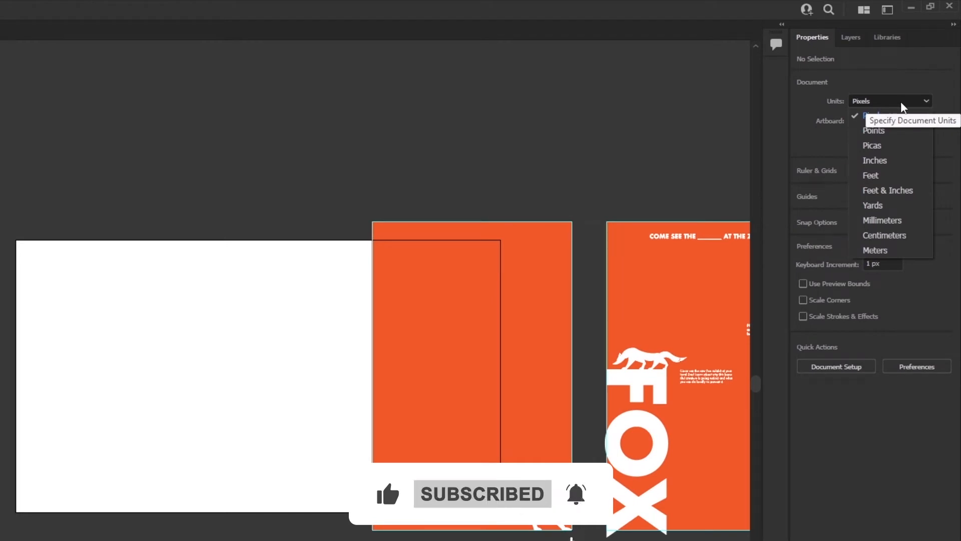
{"action": "left_click", "coordinate": [706, 103]}
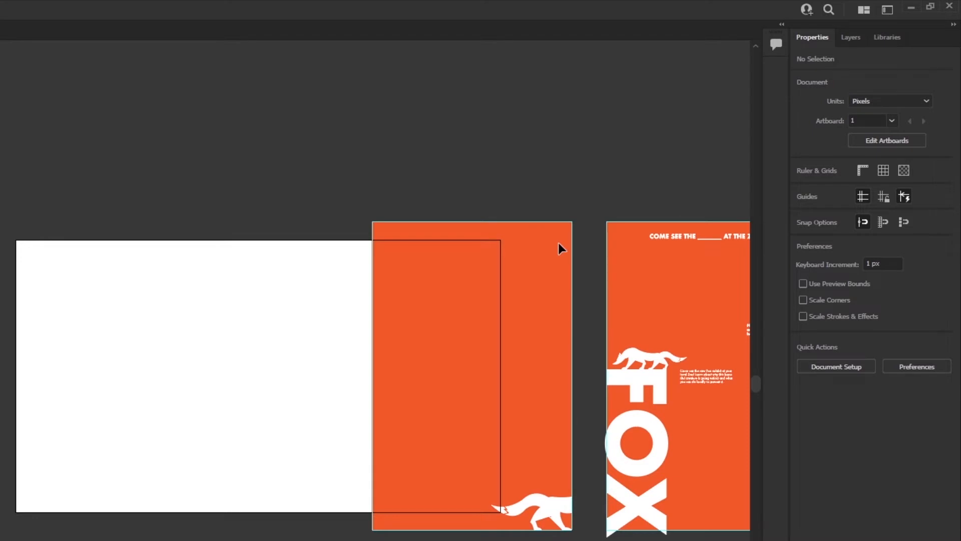
{"action": "left_click", "coordinate": [634, 376]}
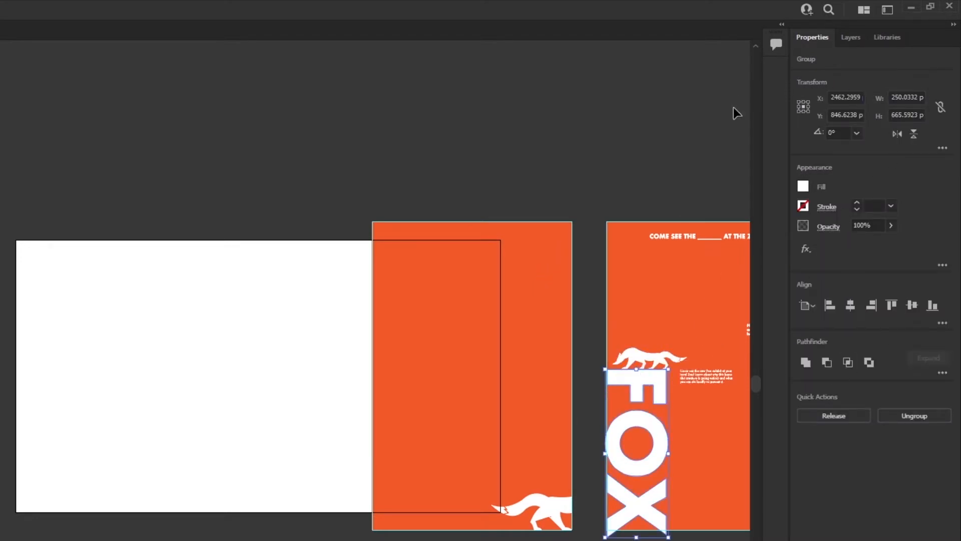
{"action": "left_click", "coordinate": [616, 125]}
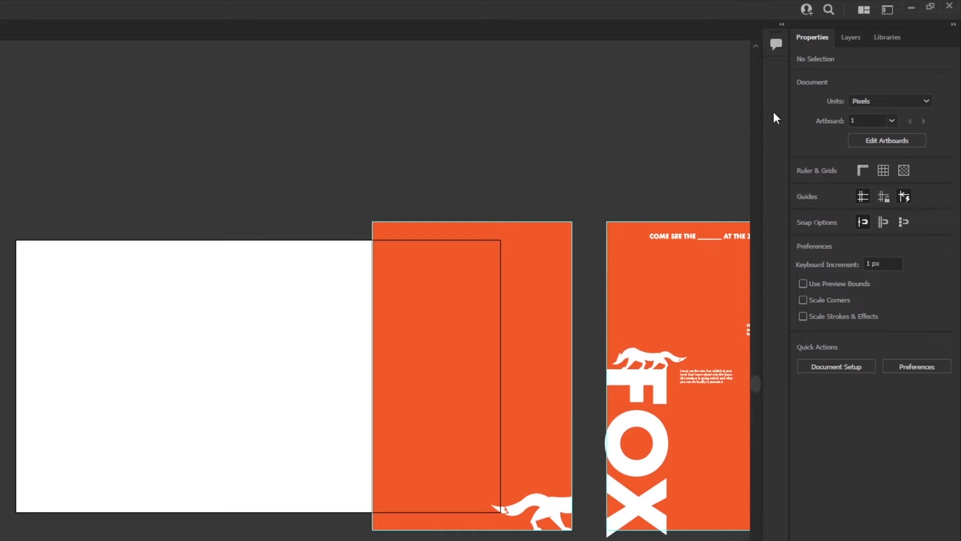
Switch the document units to Centimeters and back to Pixels.
{"action": "left_click", "coordinate": [862, 101]}
{"action": "left_click", "coordinate": [891, 236]}
{"action": "left_click", "coordinate": [926, 100]}
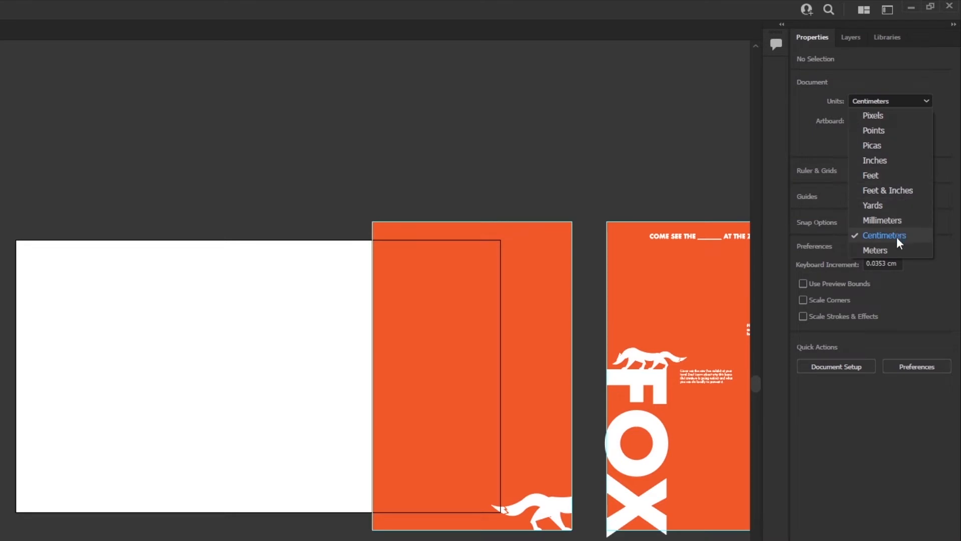
{"action": "left_click", "coordinate": [903, 117]}
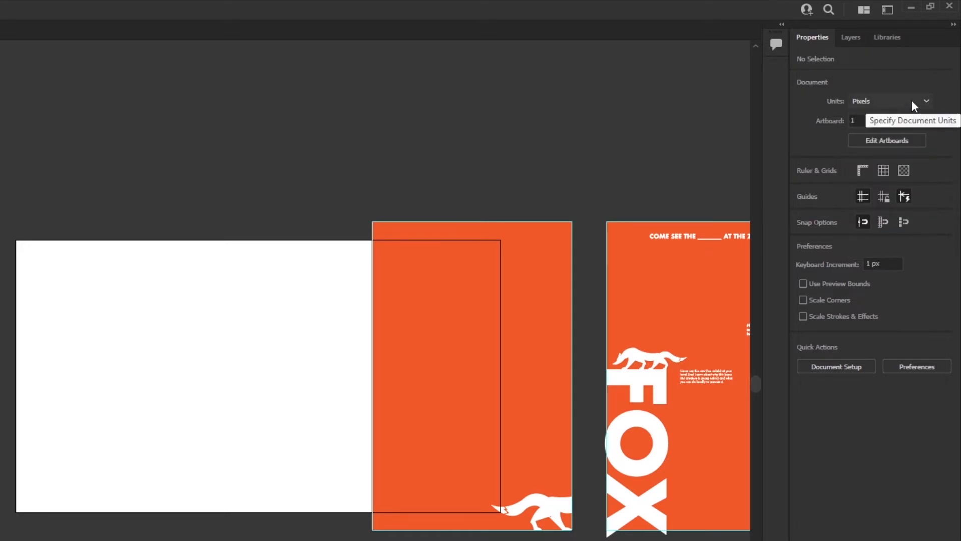
Set the document units to Inches.
{"action": "left_click", "coordinate": [919, 100]}
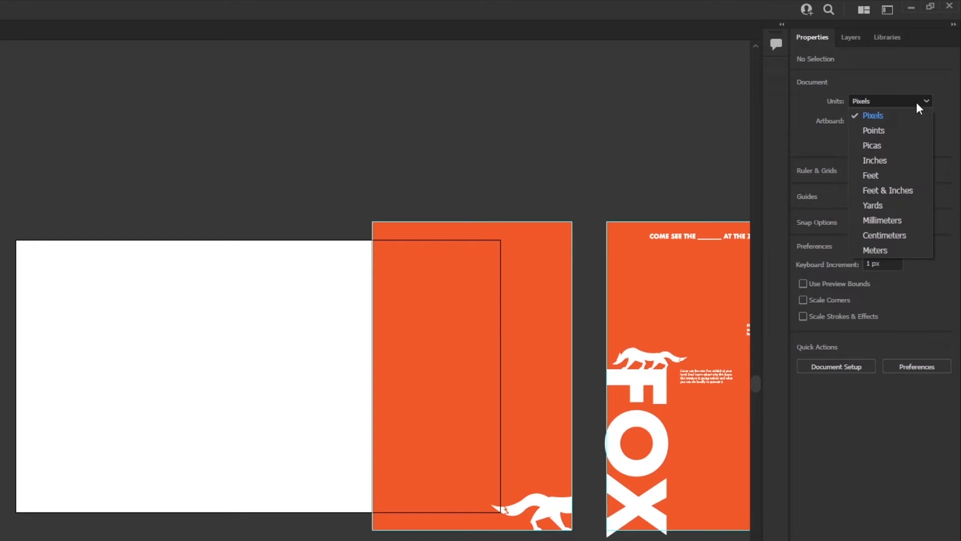
{"action": "left_click", "coordinate": [893, 164]}
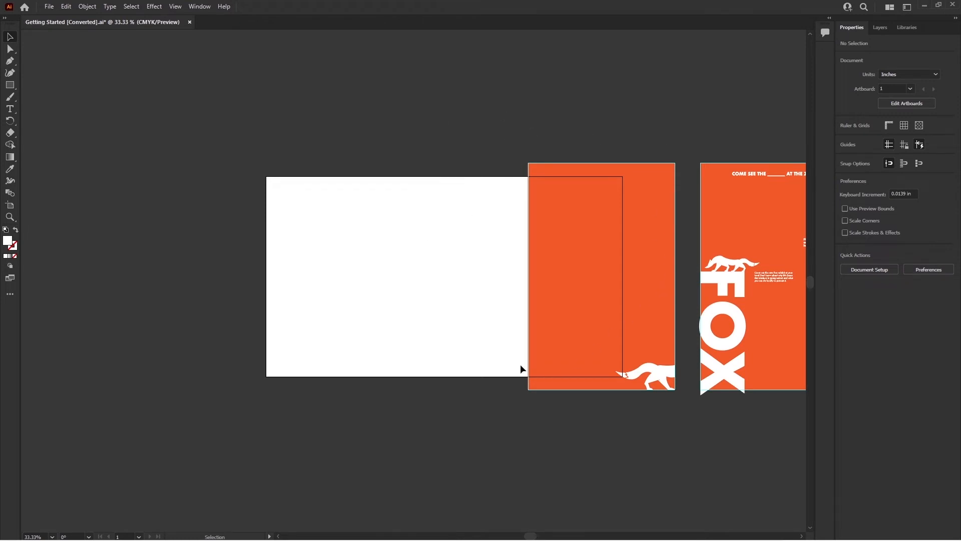
Zoom in and back out on the FOX poster artboard with the Zoom tool.
{"action": "left_click", "coordinate": [9, 218]}
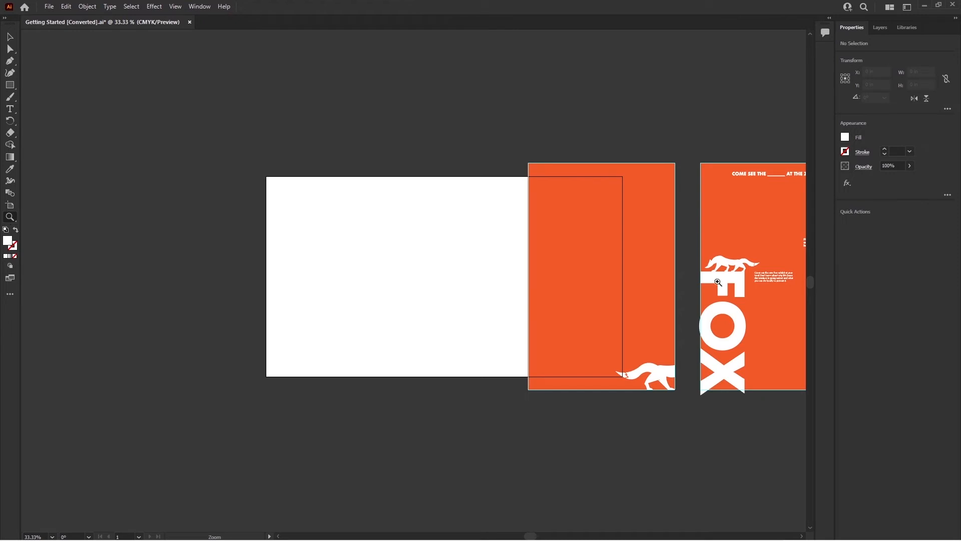
{"action": "left_click", "coordinate": [758, 289]}
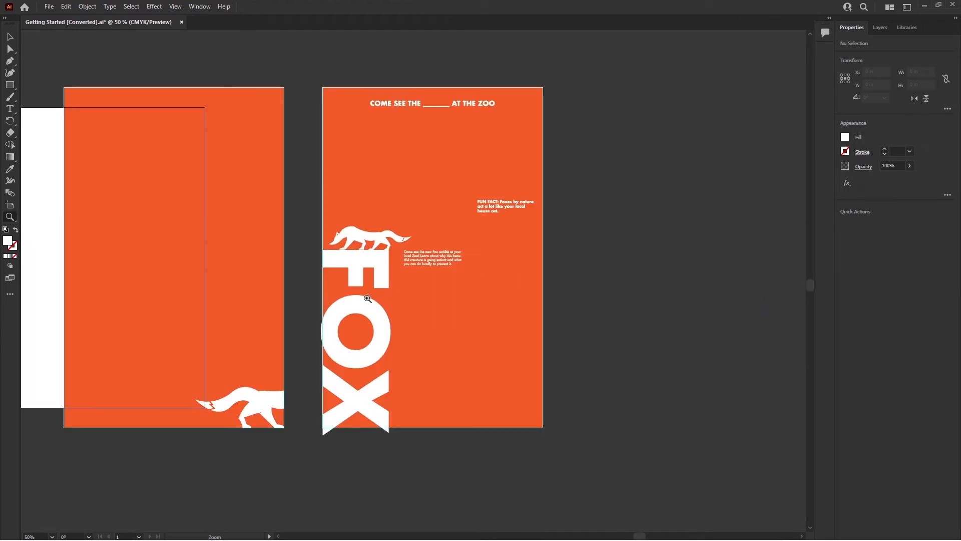
{"action": "left_click", "coordinate": [395, 291]}
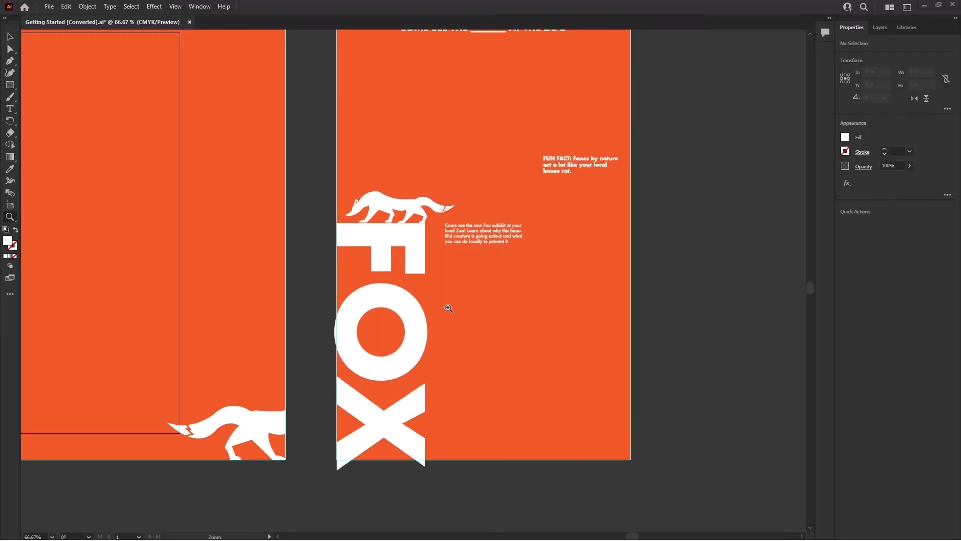
{"action": "left_click", "coordinate": [444, 275]}
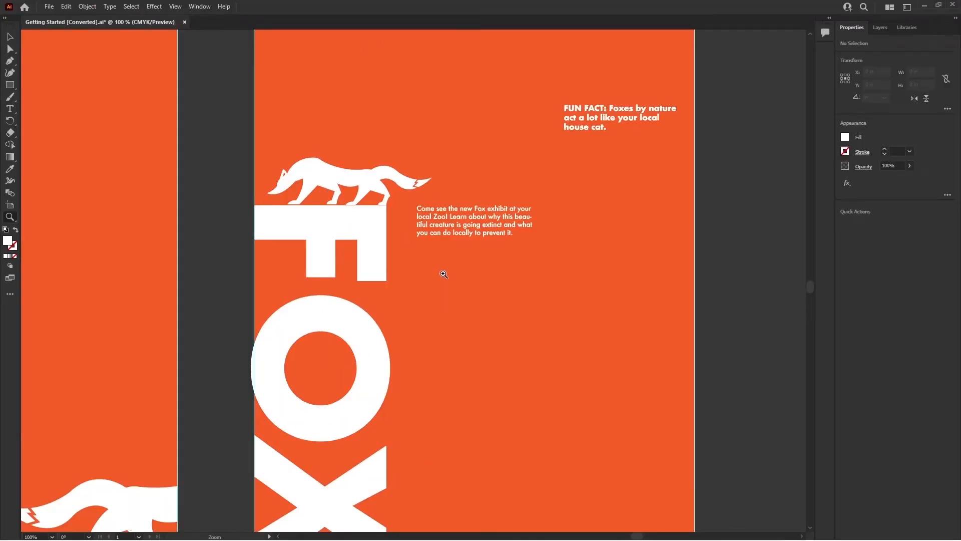
{"action": "left_click", "coordinate": [444, 275]}
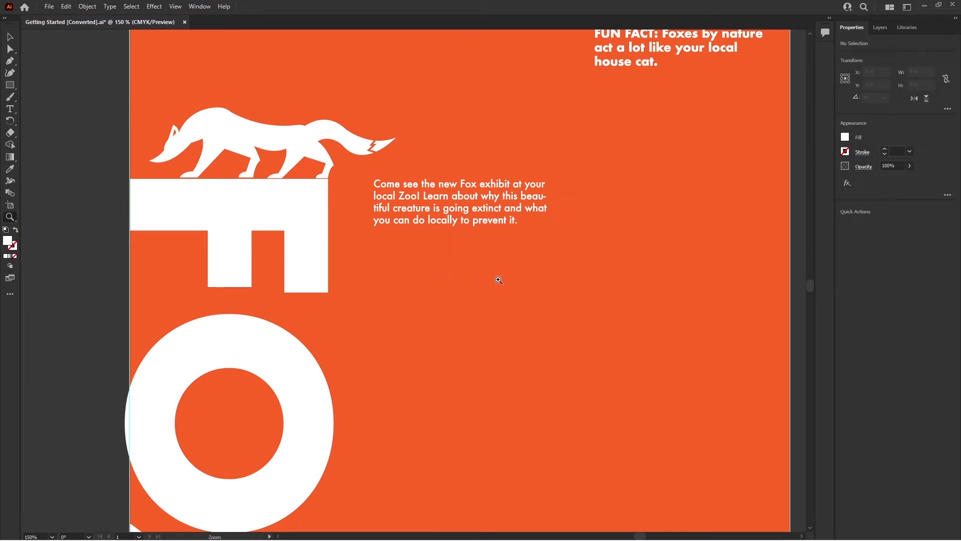
{"action": "key", "text": "alt"}
{"action": "left_click", "coordinate": [465, 289], "text": "alt"}
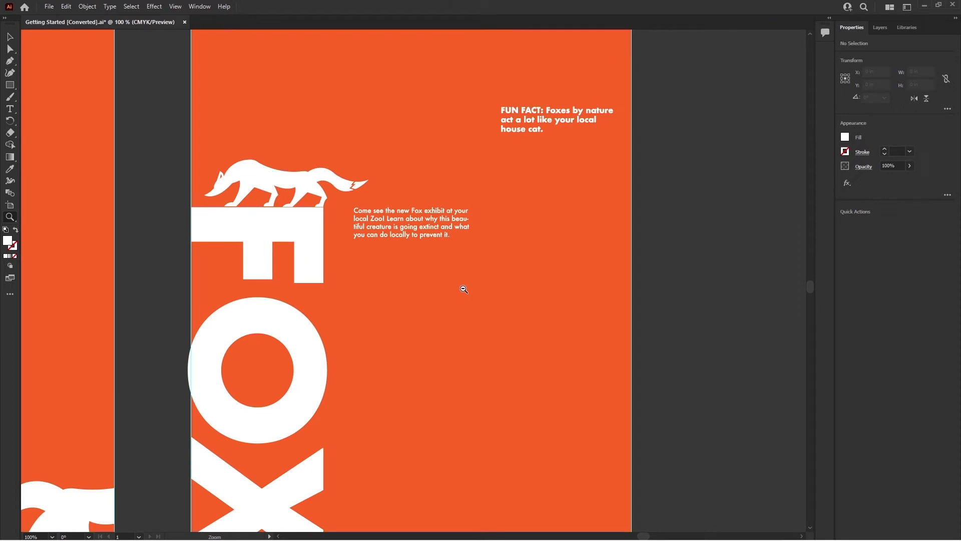
{"action": "left_click", "coordinate": [464, 289], "text": "alt"}
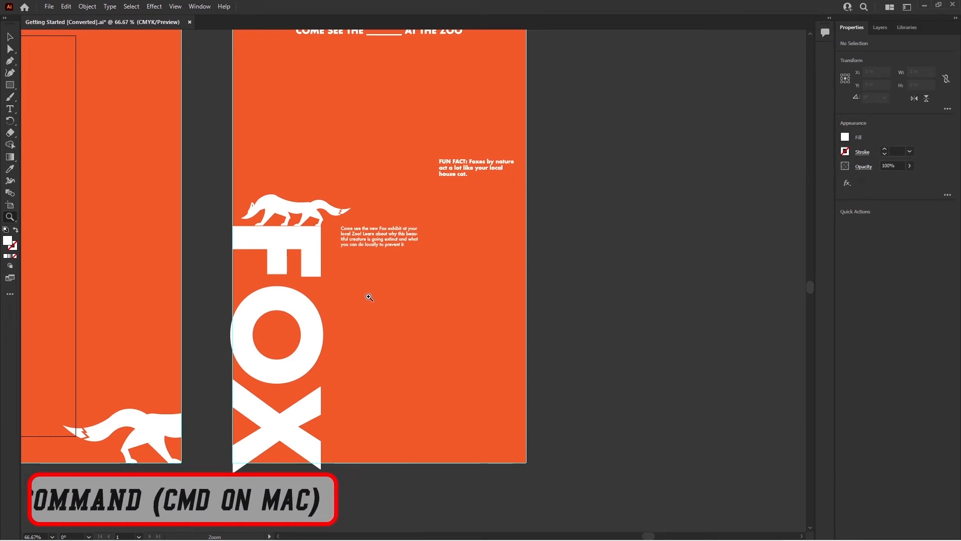
Zoom the view in to 150%, back out to 100%, and in again using the keyboard zoom shortcuts.
{"action": "key", "text": "ctrl"}
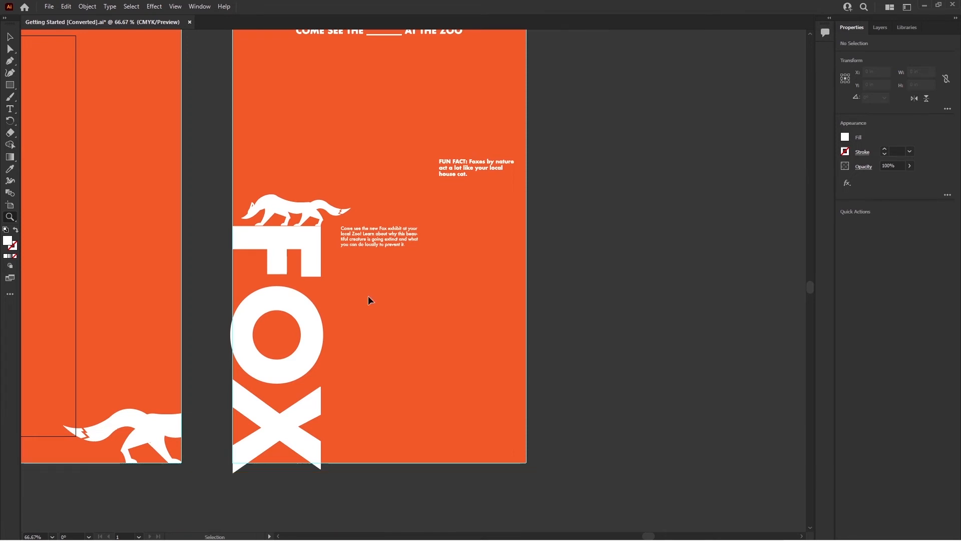
{"action": "key", "text": "ctrl+equal"}
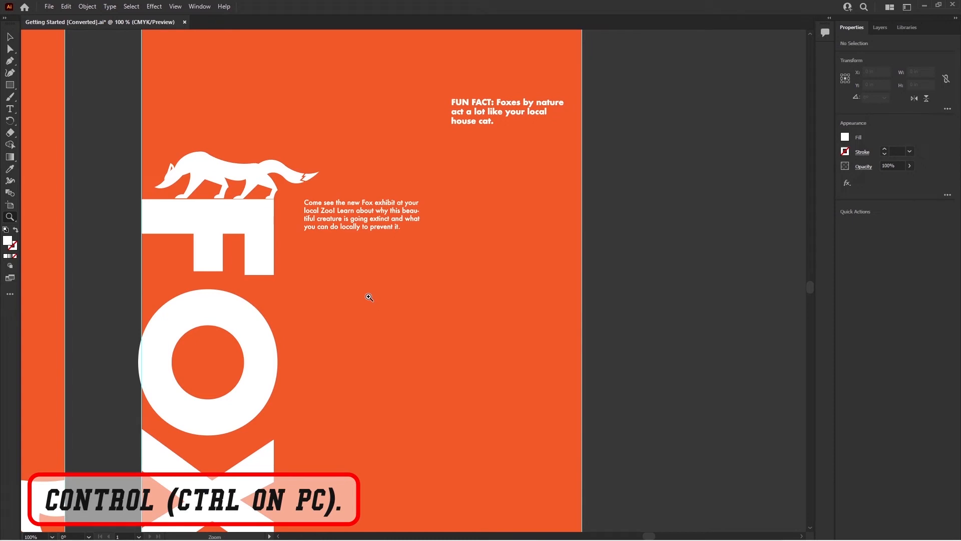
{"action": "key", "text": "ctrl+equal"}
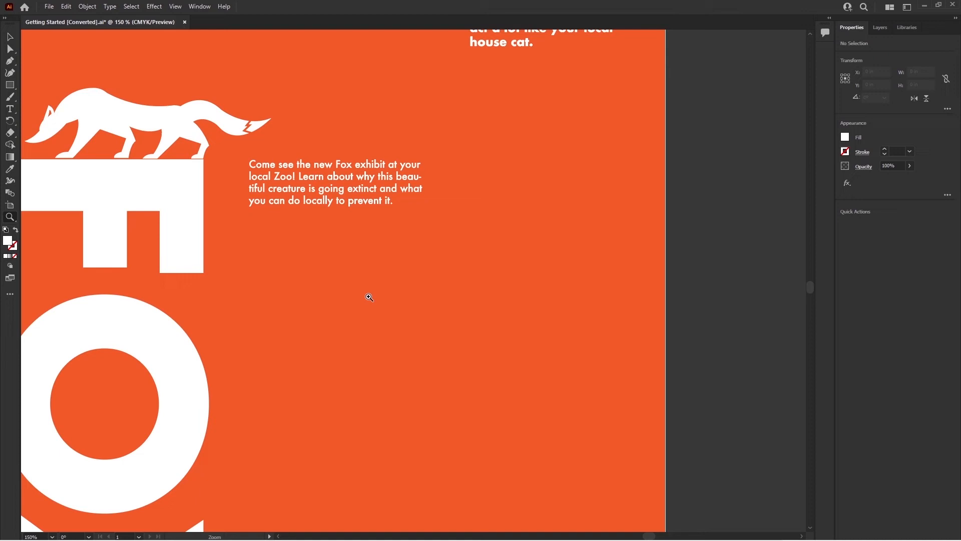
{"action": "key", "text": "ctrl+minus"}
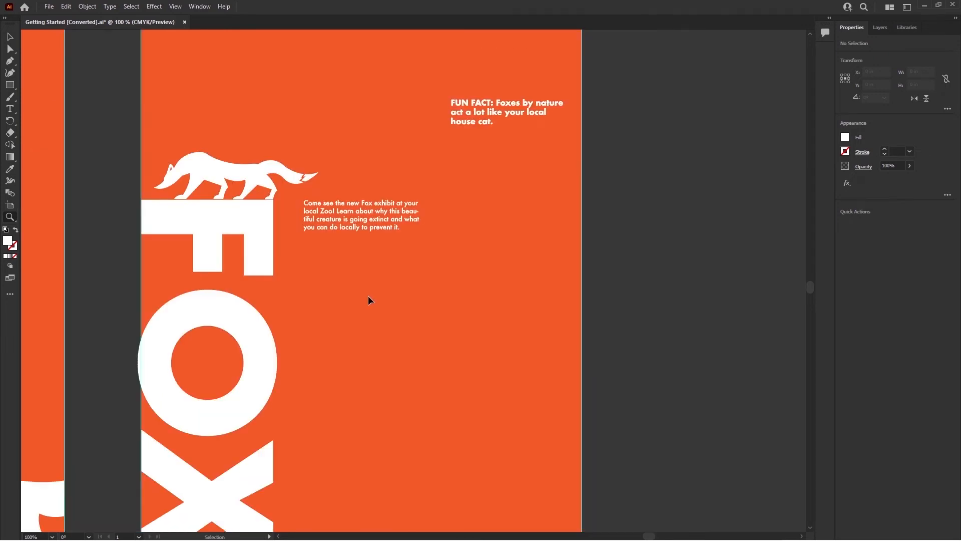
{"action": "key", "text": "ctrl+plus"}
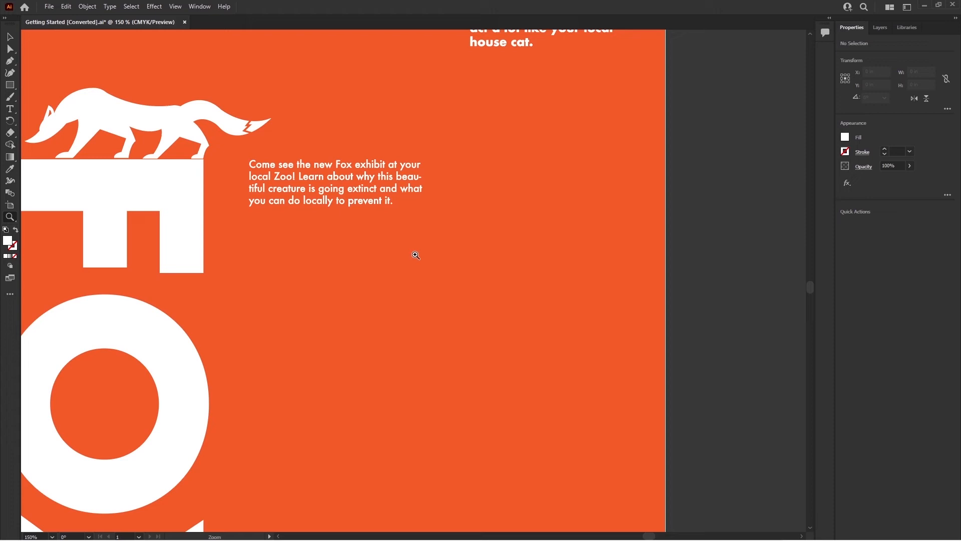
Scroll the zoomed artboard vertically and horizontally with the window scrollbars.
{"action": "mouse_move", "coordinate": [811, 294]}
{"action": "left_mouse_down"}
{"action": "mouse_move", "coordinate": [811, 273]}
{"action": "mouse_move", "coordinate": [812, 298]}
{"action": "left_mouse_up"}
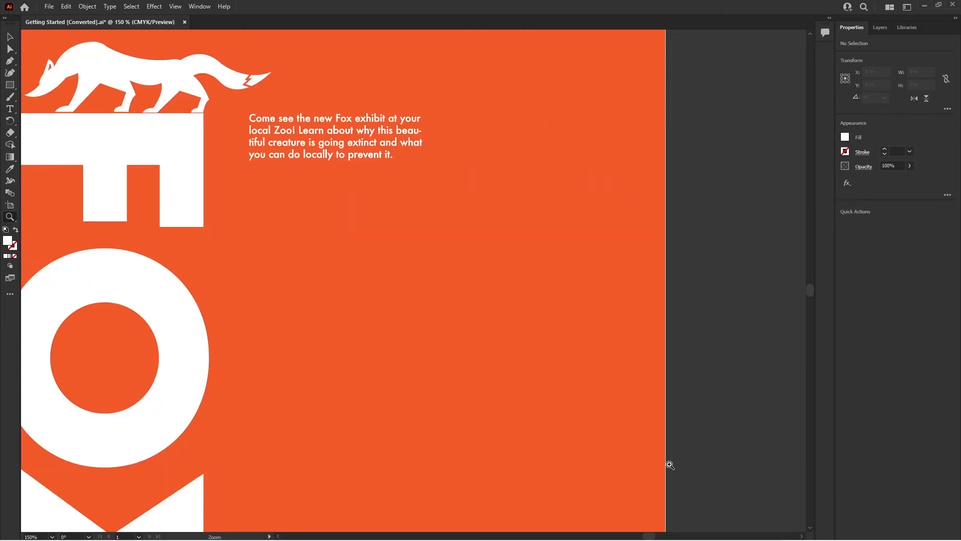
{"action": "mouse_move", "coordinate": [650, 536]}
{"action": "left_mouse_down"}
{"action": "mouse_move", "coordinate": [638, 537]}
{"action": "mouse_move", "coordinate": [652, 536]}
{"action": "left_mouse_up"}
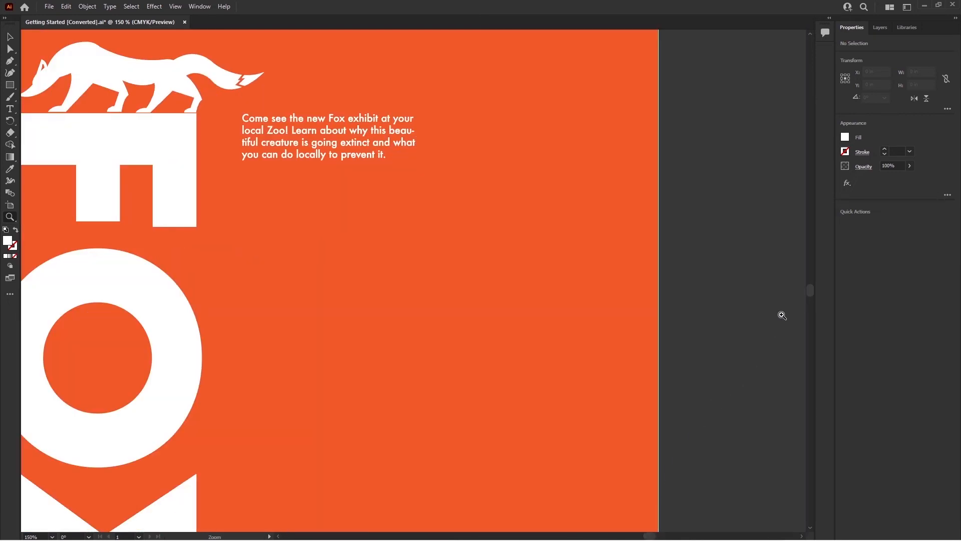
{"action": "left_click_drag", "start_coordinate": [810, 295], "coordinate": [810, 297]}
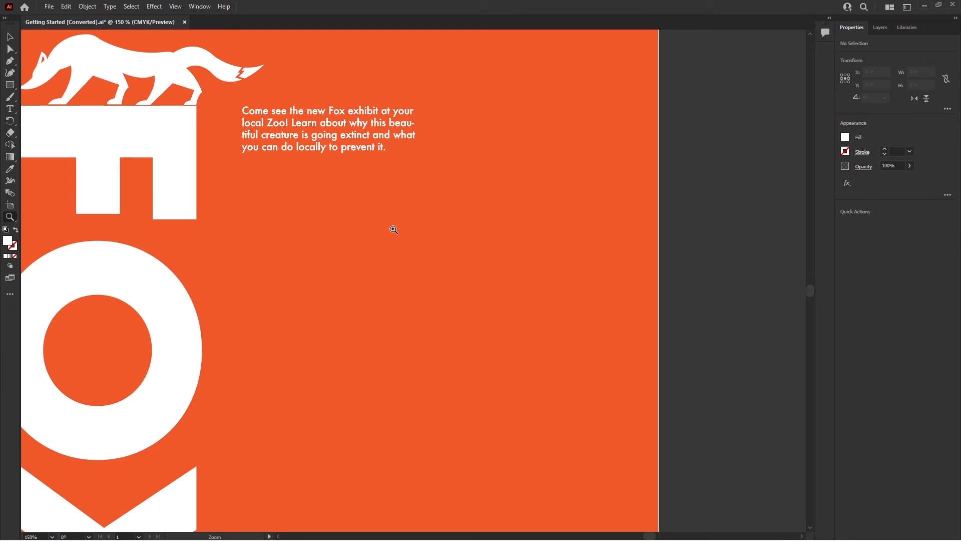
Pan across the FOX artboard with the temporary Hand tool, then fit the artboard in the window.
{"action": "left_click", "coordinate": [10, 38]}
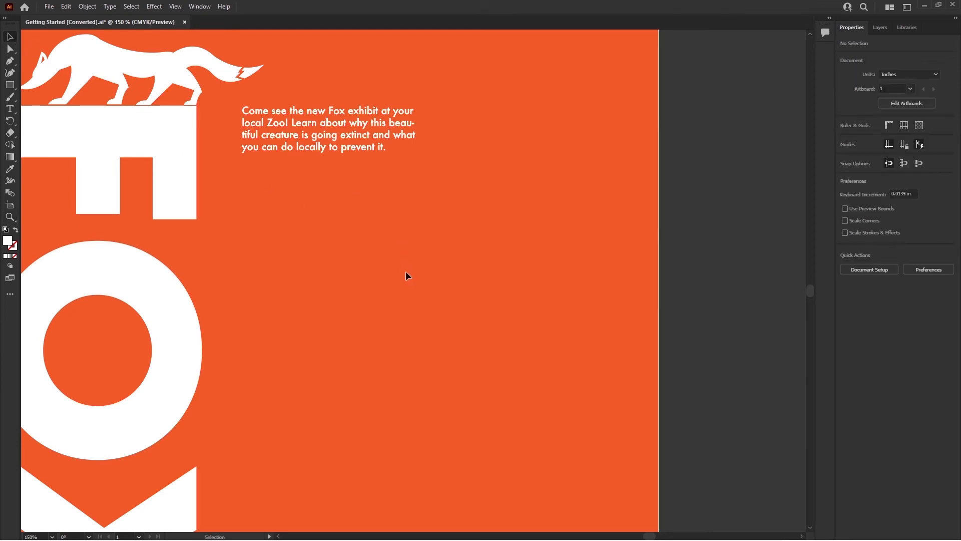
{"action": "key", "text": "space"}
{"action": "key", "text": "space"}
{"action": "key", "text": "space"}
{"action": "left_click_drag", "start_coordinate": [308, 335], "coordinate": [390, 438]}
{"action": "left_click_drag", "start_coordinate": [337, 289], "coordinate": [337, 384]}
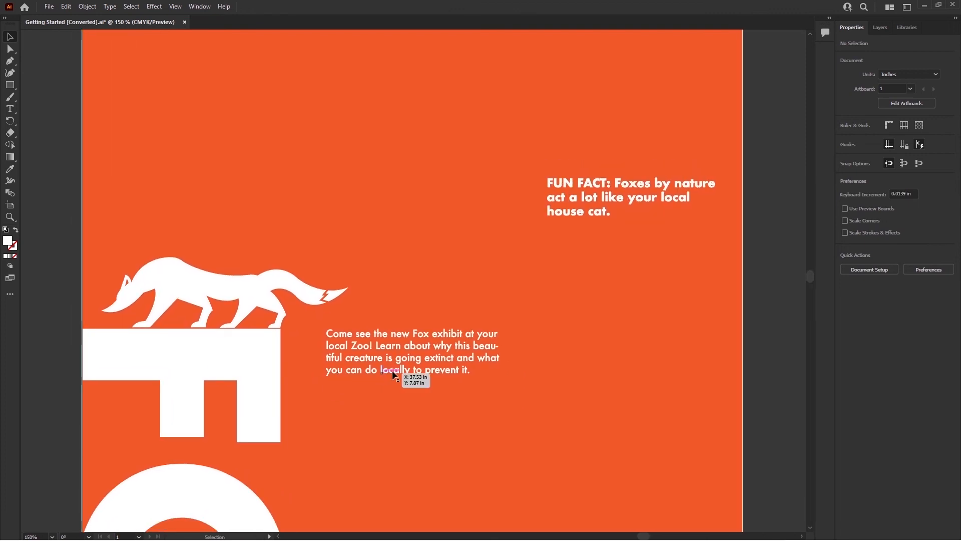
{"action": "mouse_move", "coordinate": [414, 401]}
{"action": "left_mouse_down"}
{"action": "mouse_move", "coordinate": [416, 381]}
{"action": "mouse_move", "coordinate": [409, 395]}
{"action": "left_mouse_up"}
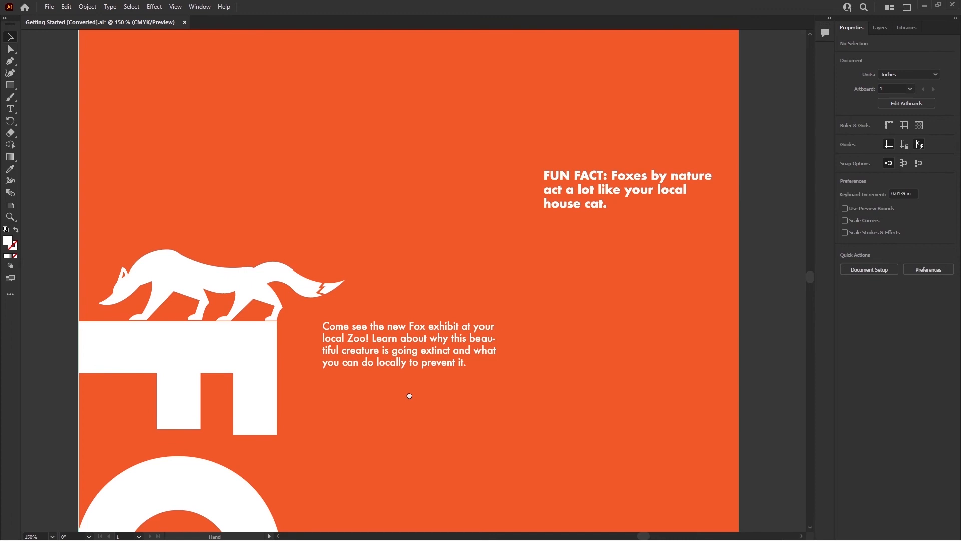
{"action": "key", "text": "ctrl+0"}
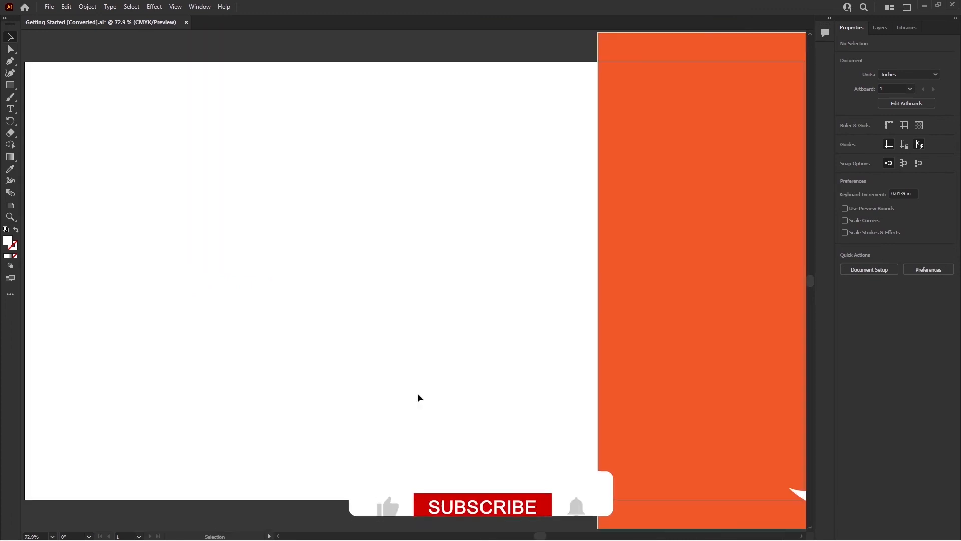